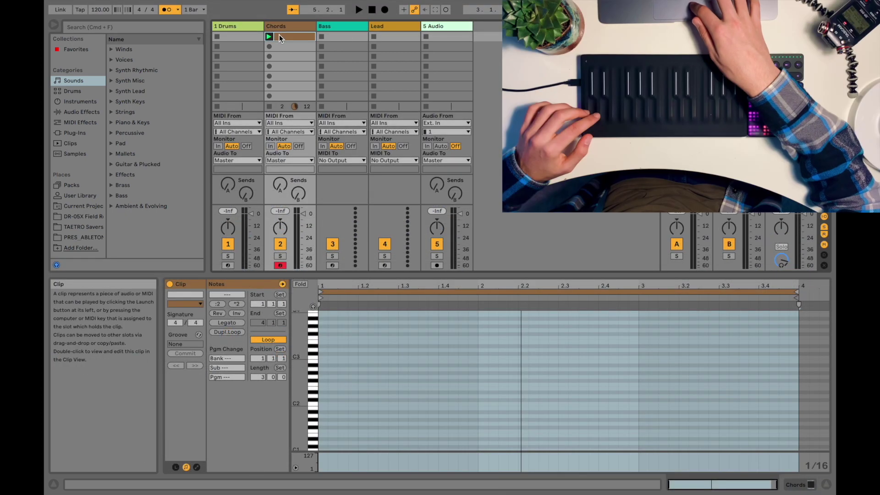
Record Chords 4 in the second Chords slot and Chords 6, a sustained C3, in the third.
{"action": "left_click", "coordinate": [282, 46]}
{"action": "left_click", "coordinate": [269, 46]}
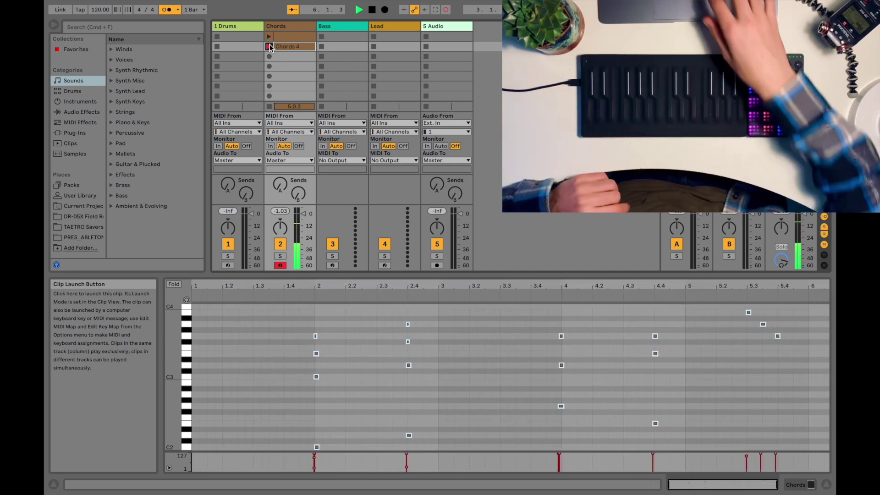
{"action": "left_click", "coordinate": [269, 47]}
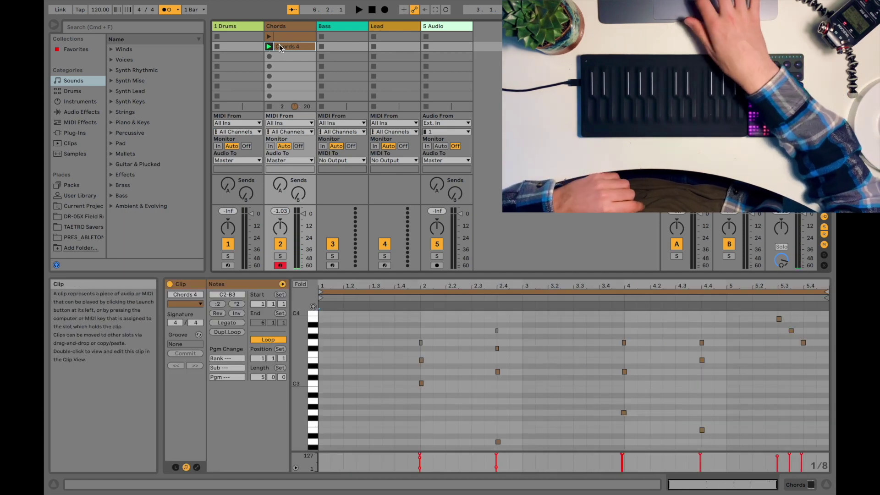
{"action": "left_click", "coordinate": [269, 57]}
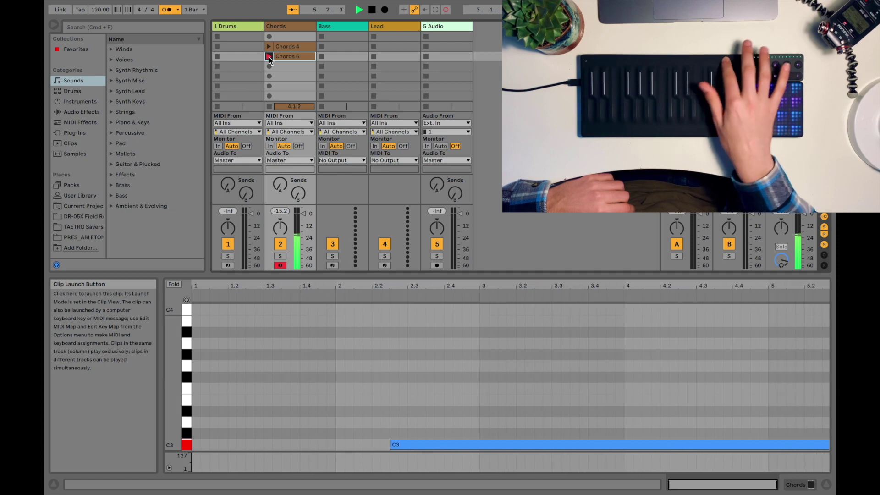
{"action": "left_click", "coordinate": [268, 57]}
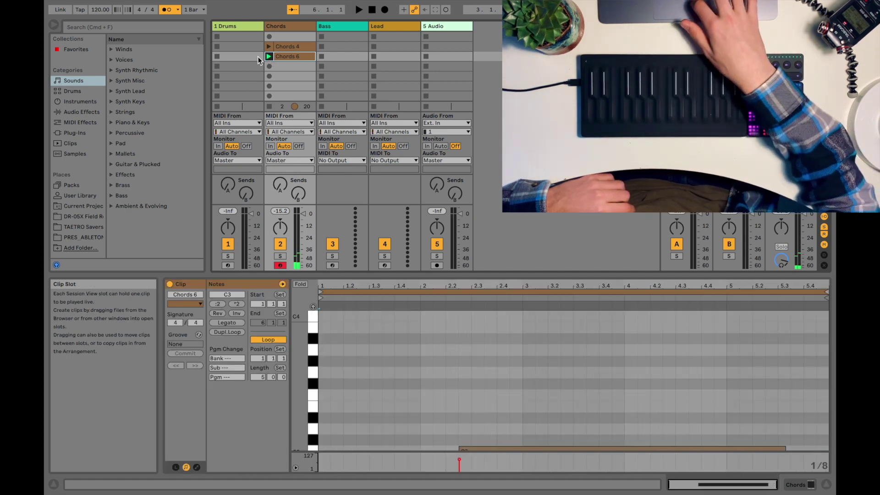
Stop recording Chords 6 and start the set playing.
{"action": "left_click", "coordinate": [269, 58]}
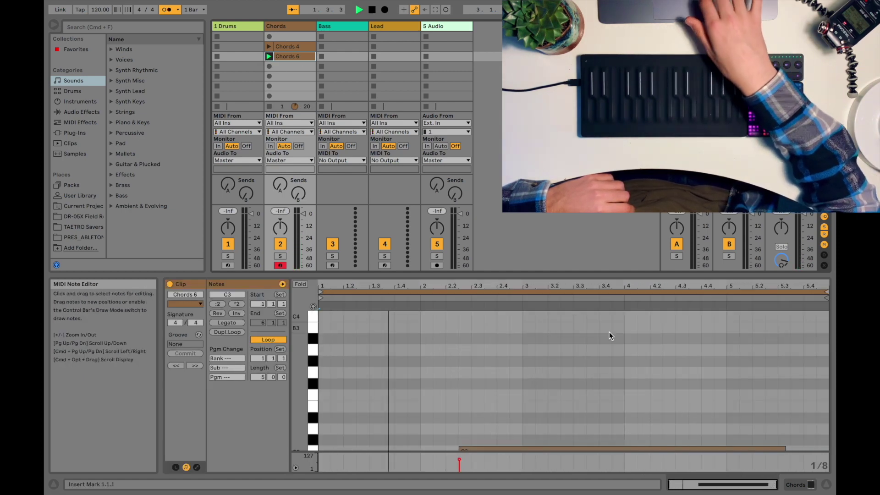
{"action": "scroll", "coordinate": [608, 332], "scroll_direction": "down", "scroll_amount": 2}
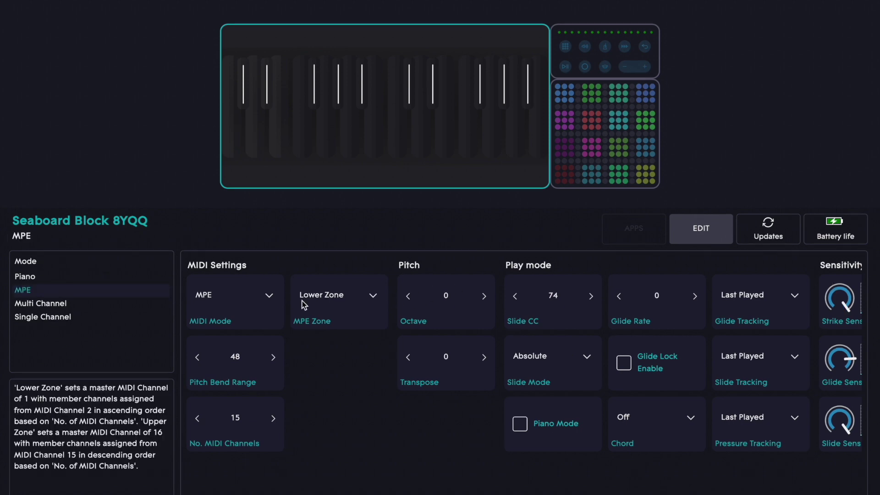
Keep MIDI Mode on MPE and push the Seaboard's Strike Sensitivity up for a steeper velocity curve.
{"action": "left_click", "coordinate": [259, 300]}
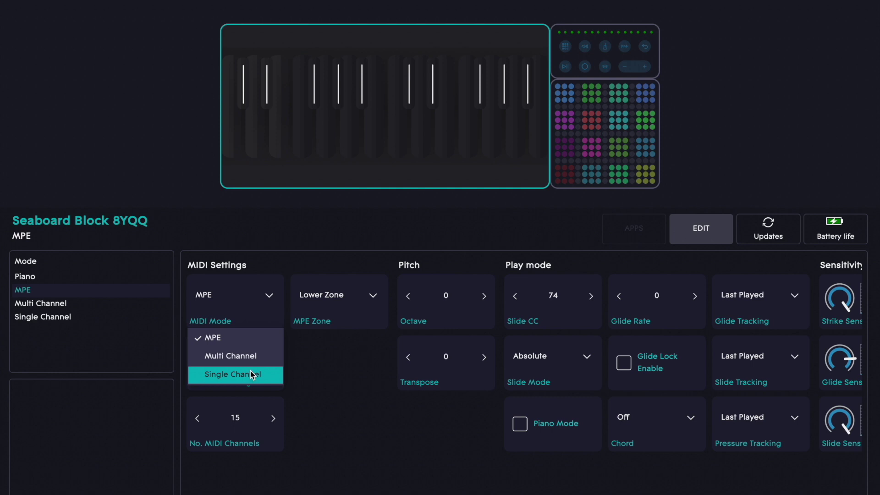
{"action": "left_click", "coordinate": [306, 273]}
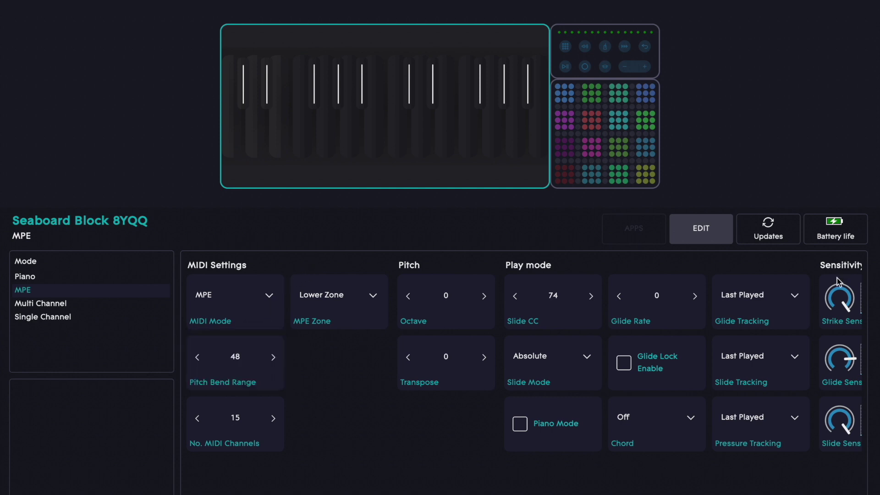
{"action": "scroll", "coordinate": [658, 345], "scroll_direction": "right", "scroll_amount": 5}
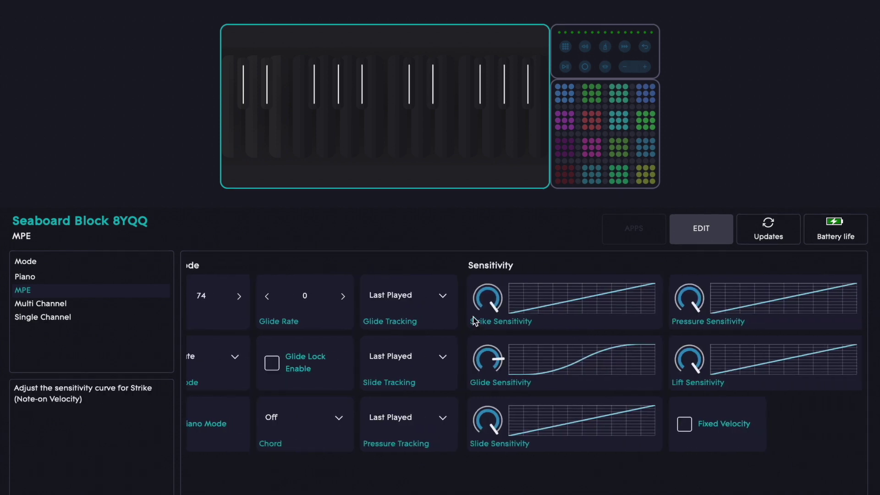
{"action": "left_click_drag", "start_coordinate": [489, 298], "coordinate": [504, 363]}
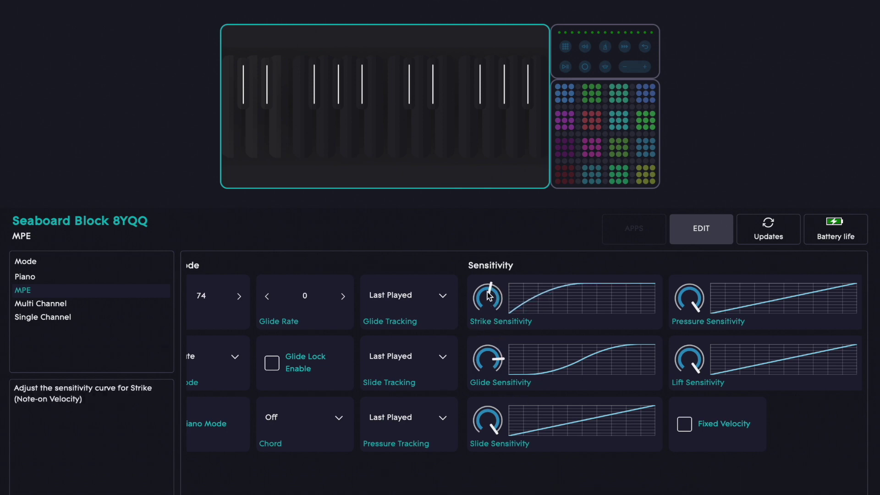
{"action": "left_click_drag", "start_coordinate": [491, 326], "coordinate": [496, 347]}
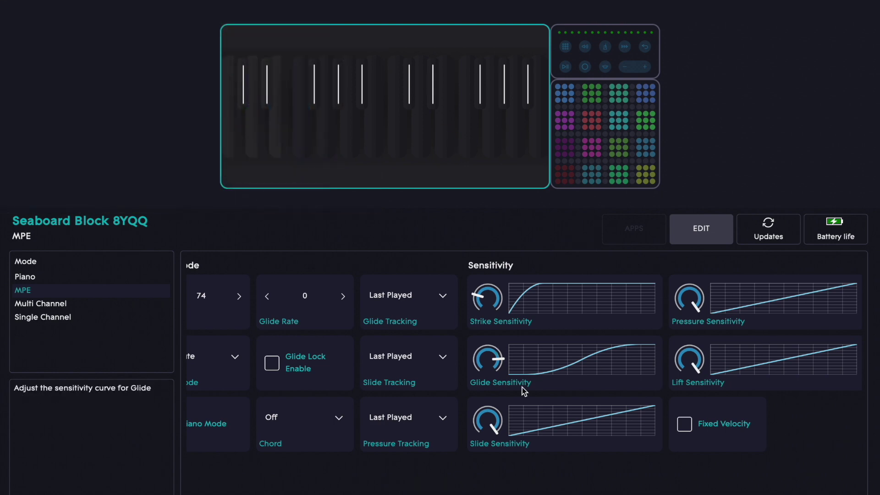
{"action": "scroll", "coordinate": [522, 387], "scroll_direction": "left", "scroll_amount": 5}
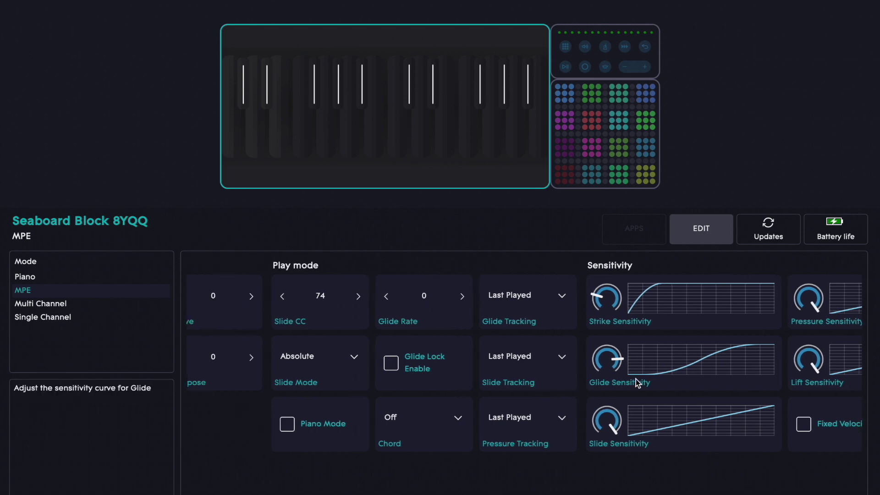
{"action": "scroll", "coordinate": [636, 378], "scroll_direction": "left", "scroll_amount": 10}
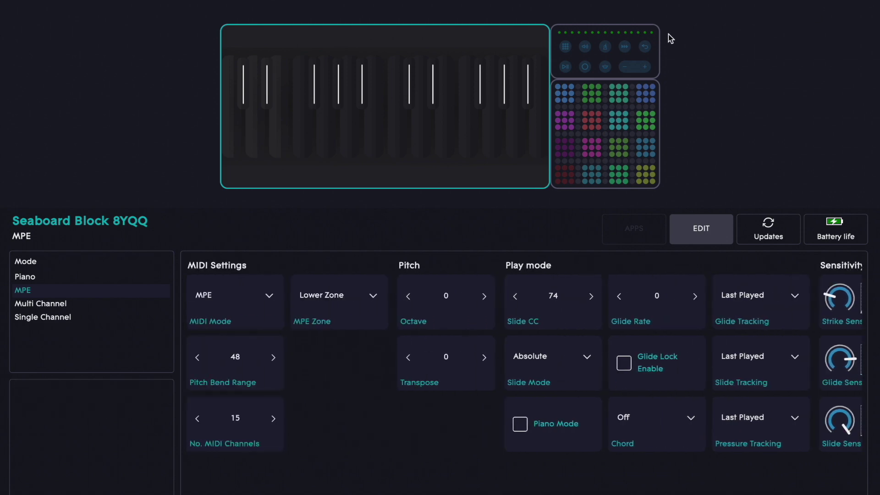
Load the Drum Block app onto Lightpad Block DPL1 in 3x3 MPE Mode.
{"action": "mouse_move", "coordinate": [652, 35]}
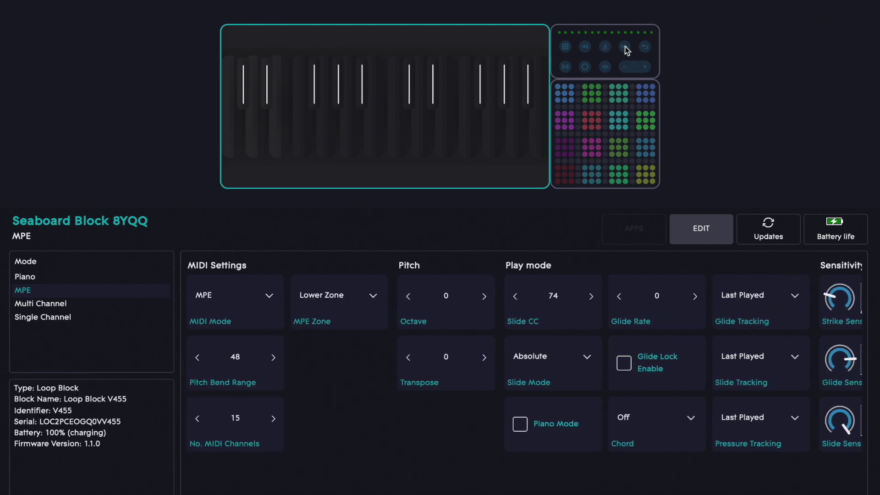
{"action": "left_click", "coordinate": [627, 50]}
{"action": "left_click", "coordinate": [618, 97]}
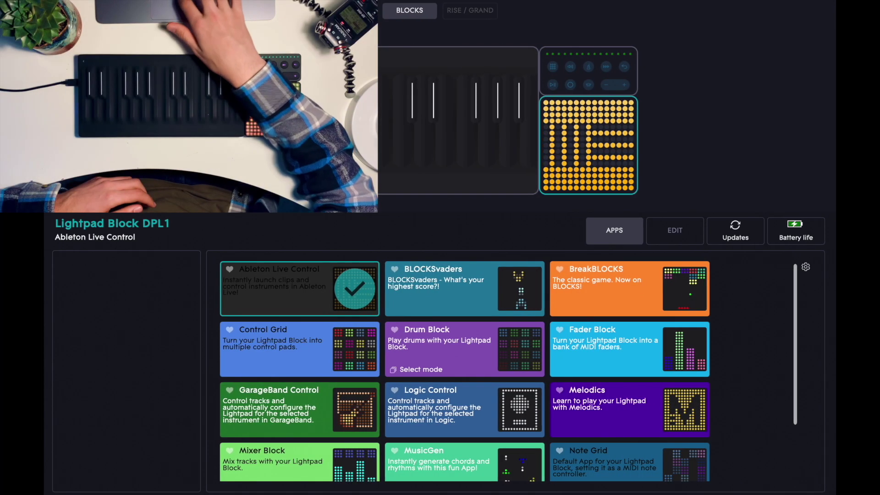
{"action": "scroll", "coordinate": [450, 371], "scroll_direction": "down", "scroll_amount": 3}
{"action": "left_click", "coordinate": [491, 290]}
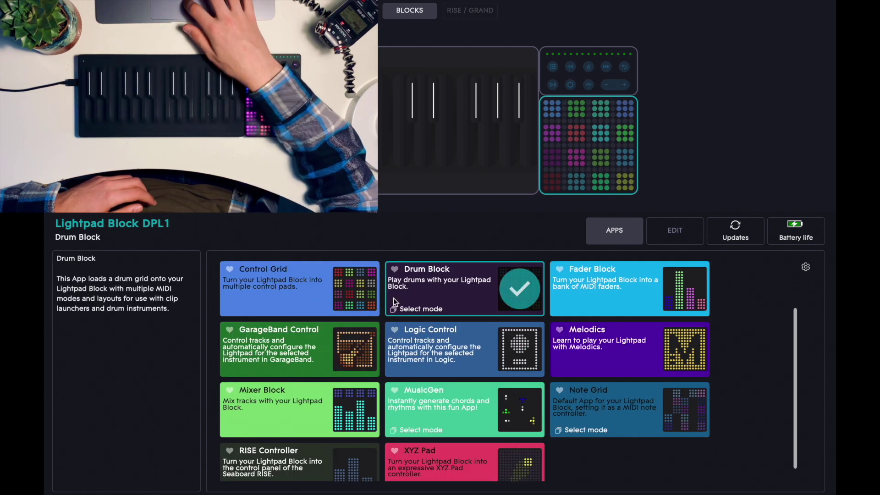
{"action": "left_click", "coordinate": [413, 309]}
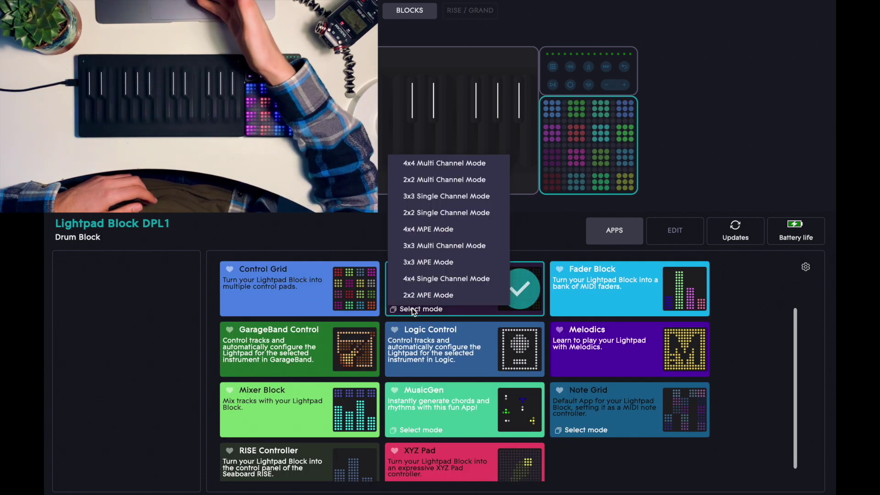
{"action": "left_click", "coordinate": [447, 265]}
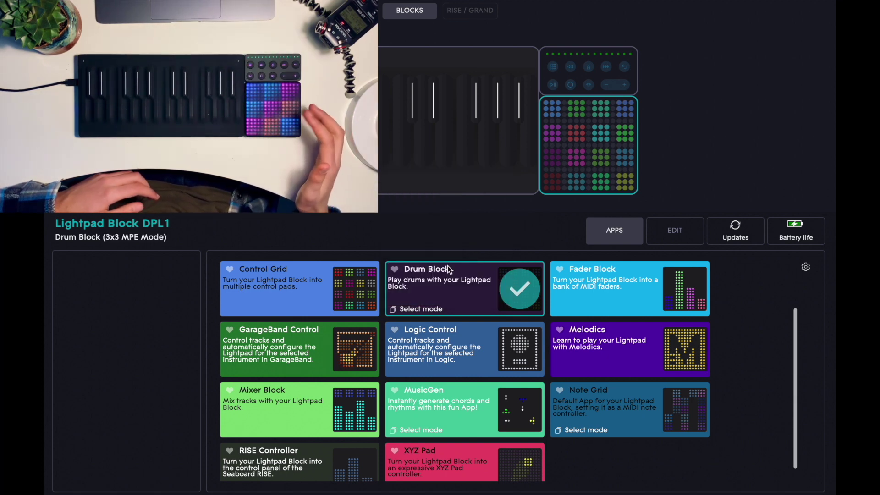
Change Lightpad Pad 1 from pink to mint green 6FE789, then select the Loop Block.
{"action": "left_click", "coordinate": [669, 235]}
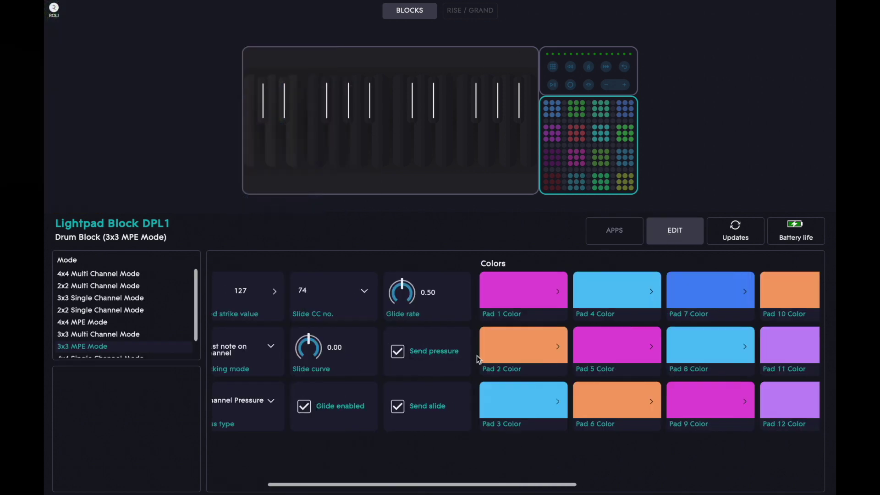
{"action": "scroll", "coordinate": [477, 355], "scroll_direction": "right", "scroll_amount": 3}
{"action": "left_click", "coordinate": [428, 295]}
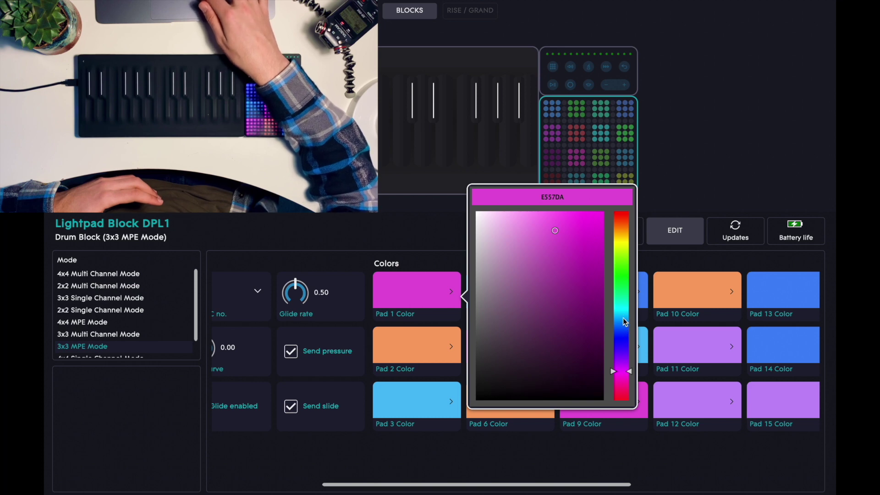
{"action": "left_click_drag", "start_coordinate": [623, 320], "coordinate": [620, 293]}
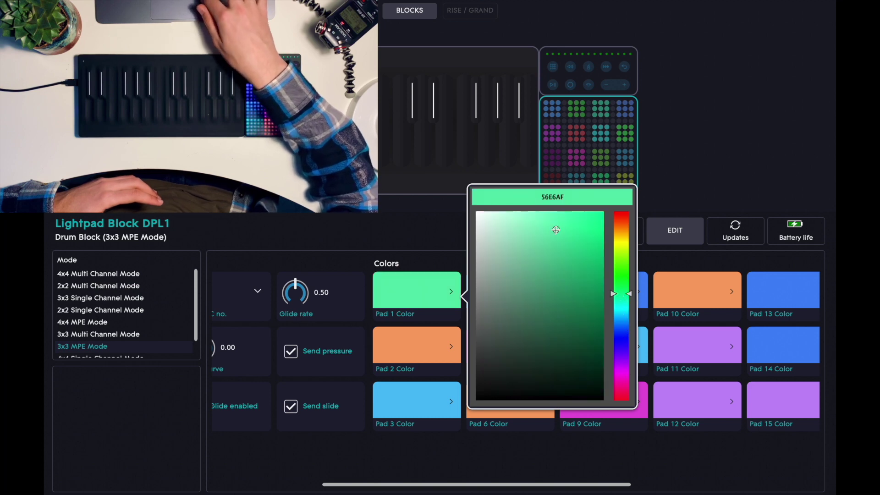
{"action": "mouse_move", "coordinate": [555, 230]}
{"action": "left_mouse_down"}
{"action": "mouse_move", "coordinate": [524, 225]}
{"action": "mouse_move", "coordinate": [551, 226]}
{"action": "left_mouse_up"}
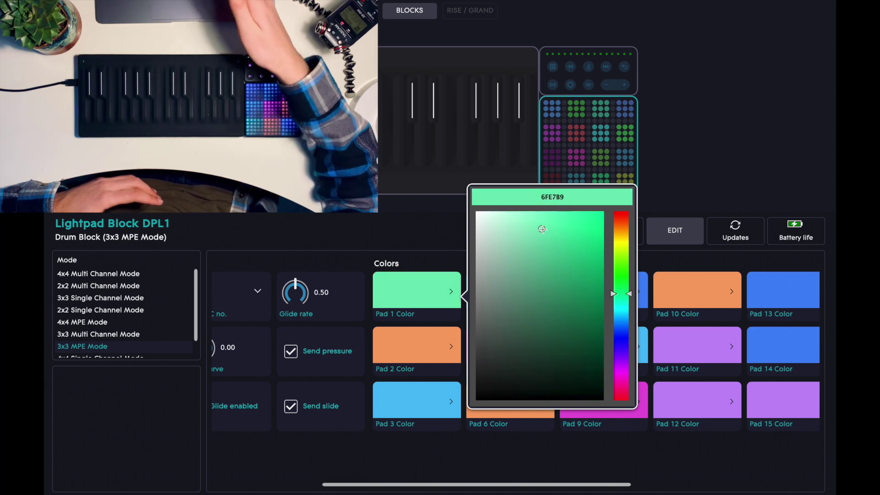
{"action": "left_click", "coordinate": [684, 173]}
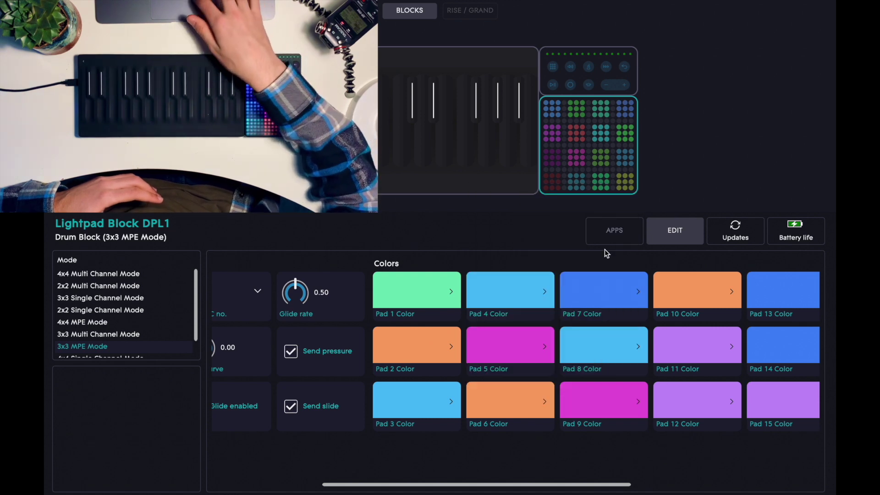
{"action": "left_click", "coordinate": [505, 111]}
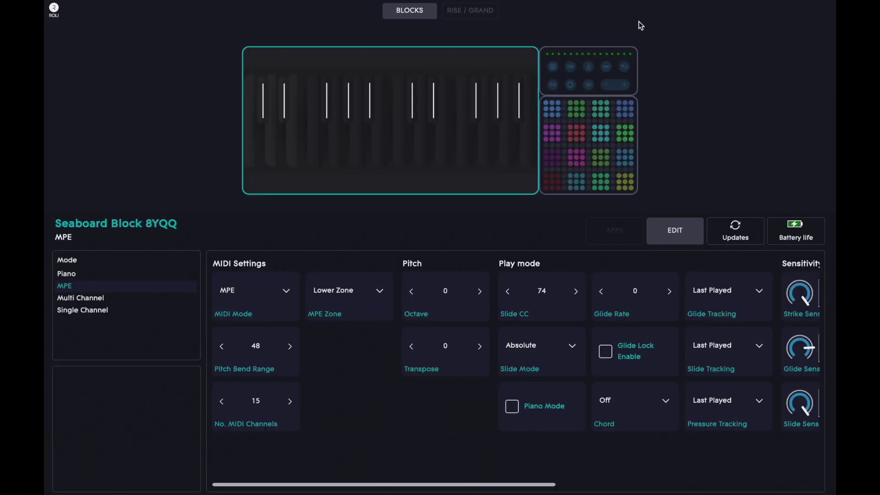
{"action": "left_click", "coordinate": [589, 82]}
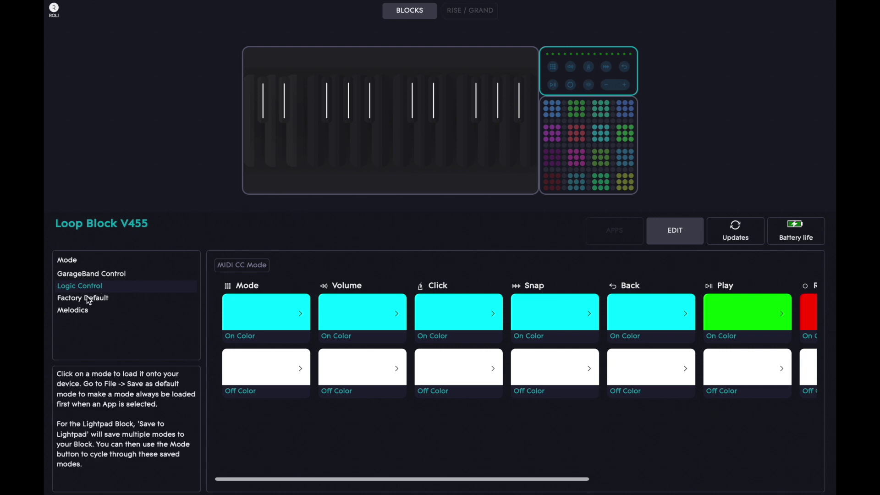
Load Factory Default MIDI CC mode onto Loop Block V455 and switch to Ableton Live.
{"action": "left_click", "coordinate": [219, 270]}
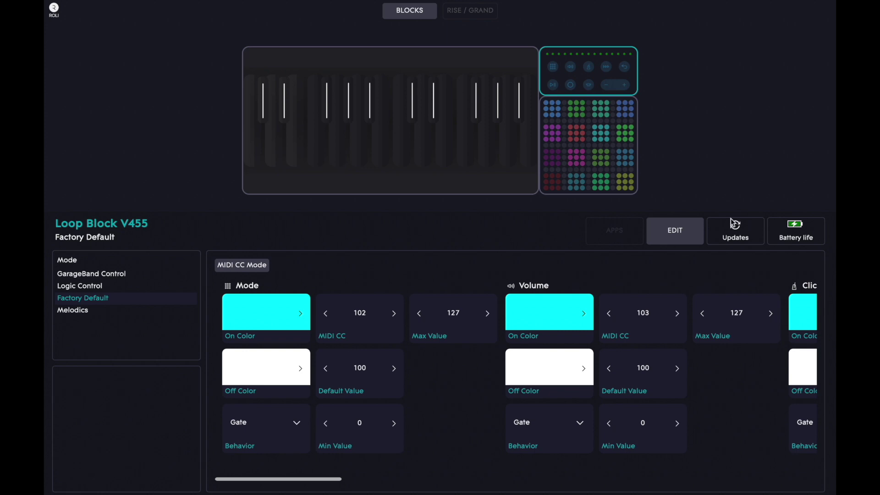
{"action": "key", "text": "ctrl+Right"}
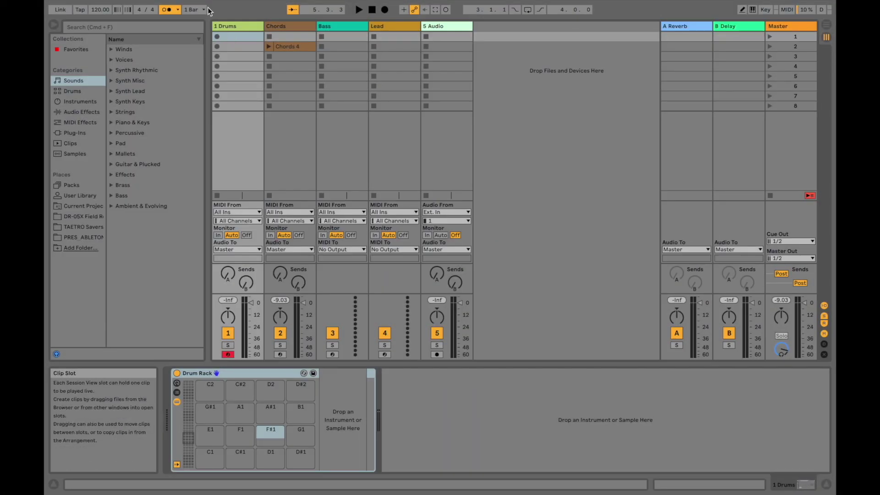
Enable Track and Remote for the BLOCKS MIDI output in Preferences, then turn on MIDI Map Mode.
{"action": "left_click", "coordinate": [85, 6]}
{"action": "left_click", "coordinate": [91, 42]}
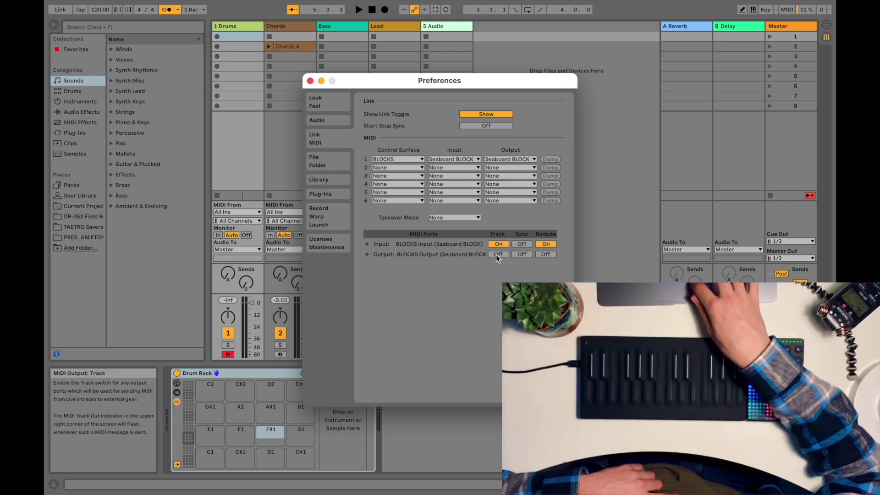
{"action": "left_click", "coordinate": [498, 254]}
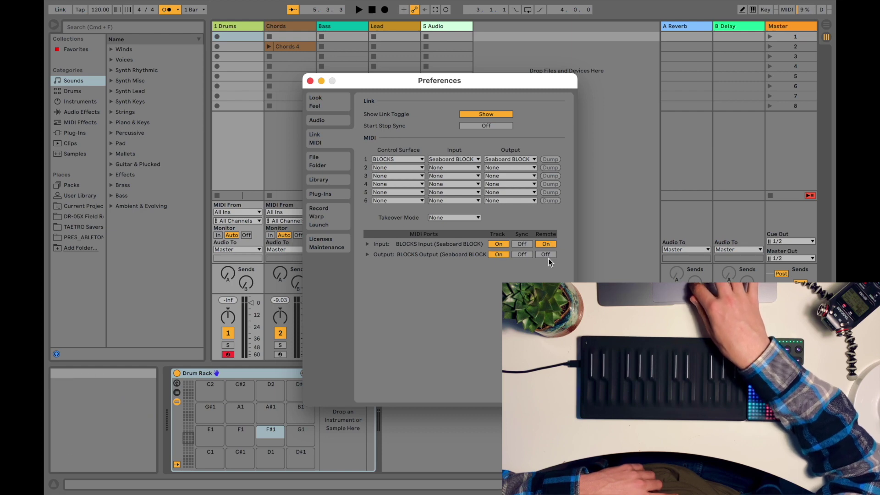
{"action": "left_click", "coordinate": [546, 256]}
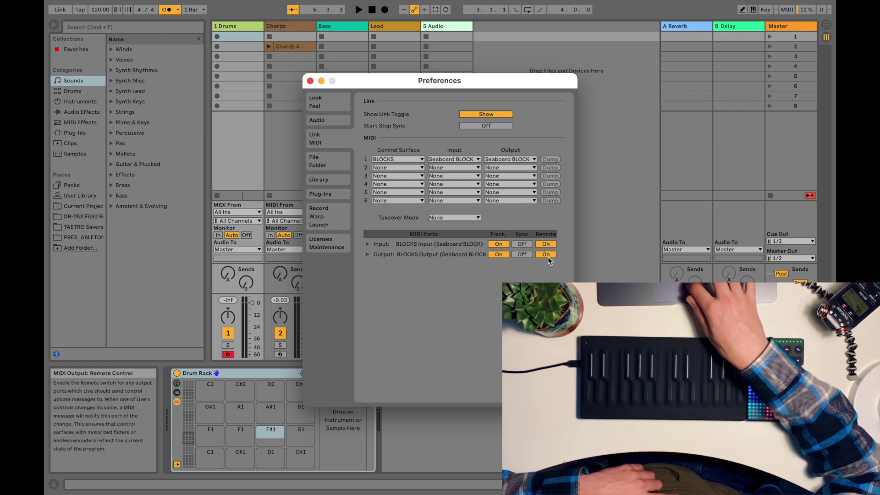
{"action": "left_click", "coordinate": [310, 81]}
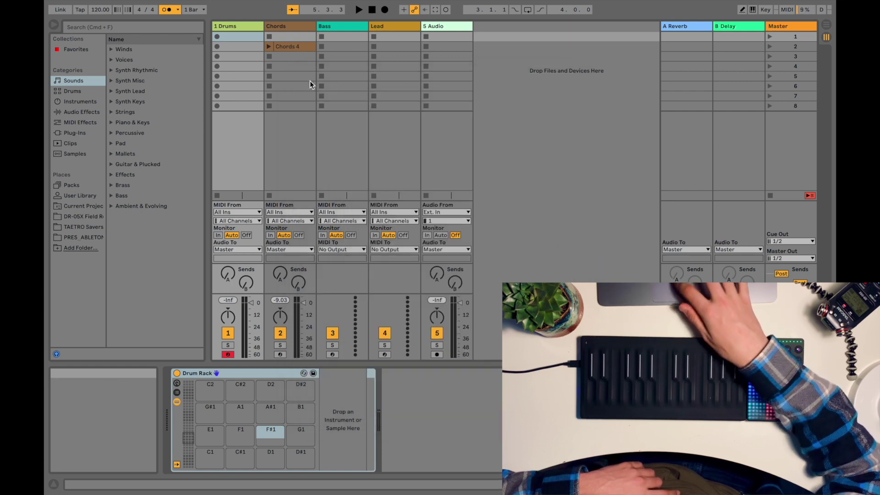
{"action": "left_click", "coordinate": [787, 10]}
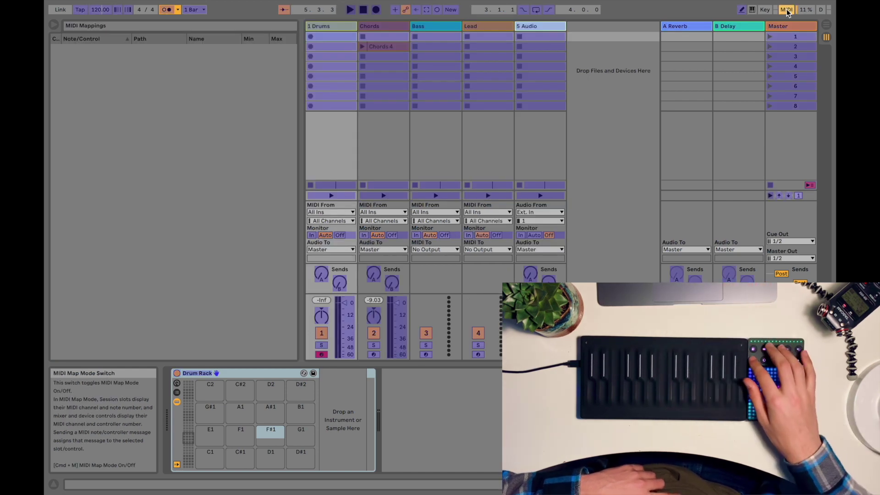
Map Loop Block buttons to transport Start, Stop, Capture, and the Bass and Lead solos.
{"action": "left_click", "coordinate": [351, 10]}
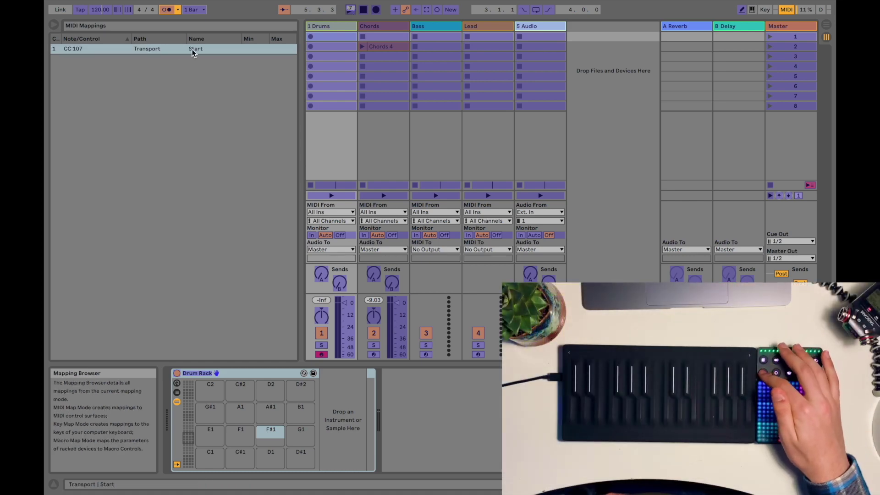
{"action": "left_click", "coordinate": [364, 10]}
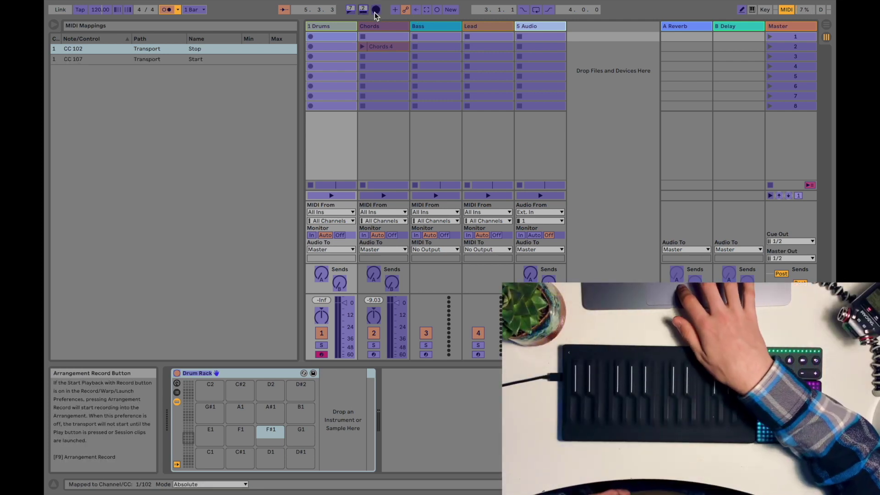
{"action": "left_click", "coordinate": [428, 12]}
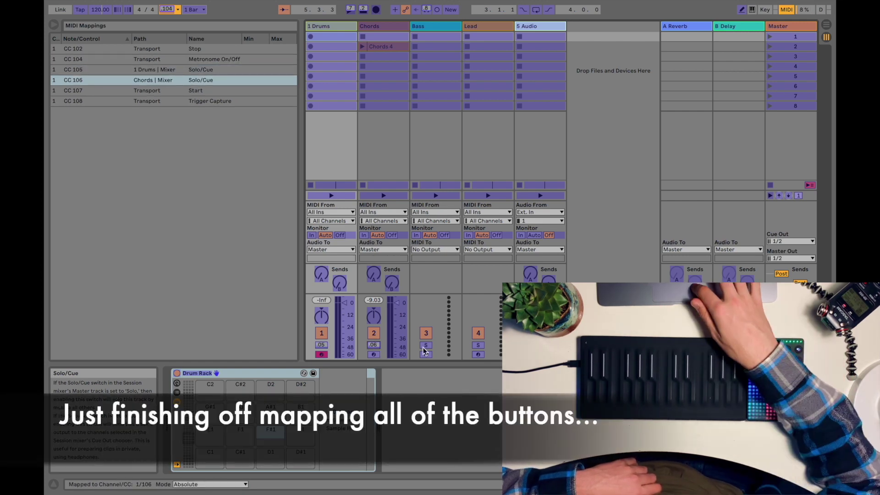
{"action": "left_click", "coordinate": [426, 345]}
{"action": "left_click", "coordinate": [478, 346]}
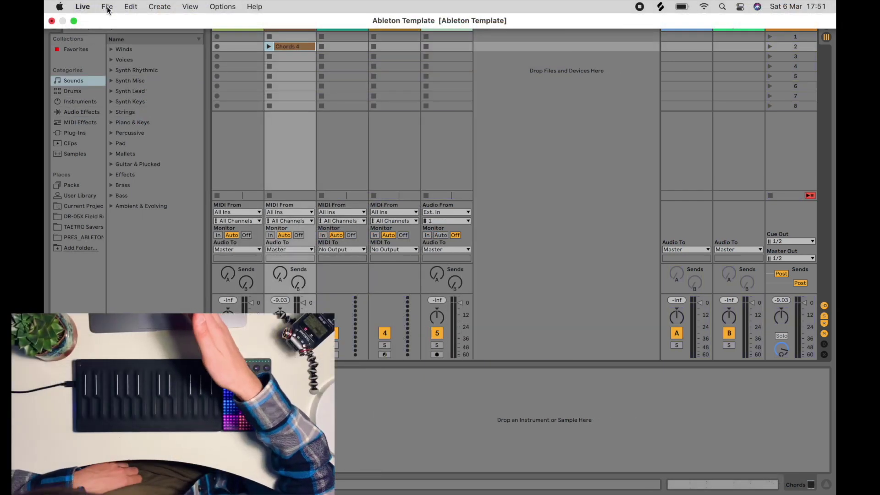
Save the current set as default from the File/Folder preferences, then view the Drums track.
{"action": "left_click", "coordinate": [107, 7]}
{"action": "mouse_move", "coordinate": [83, 6]}
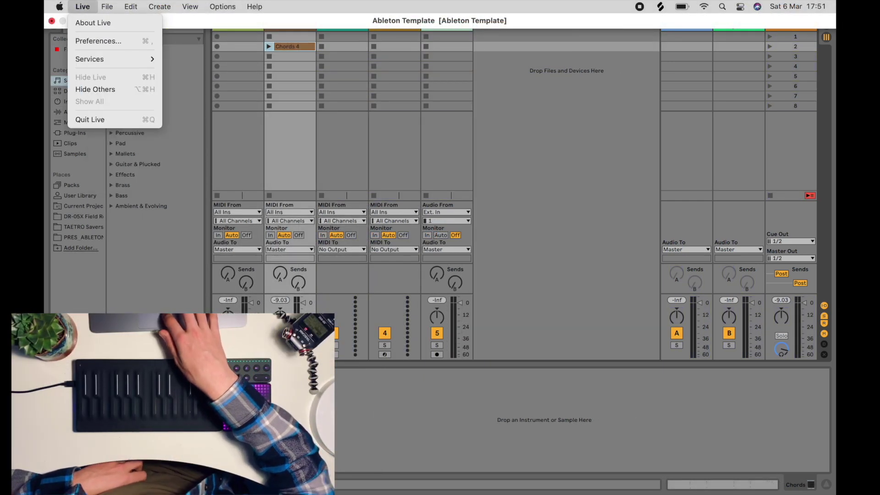
{"action": "left_click", "coordinate": [92, 40]}
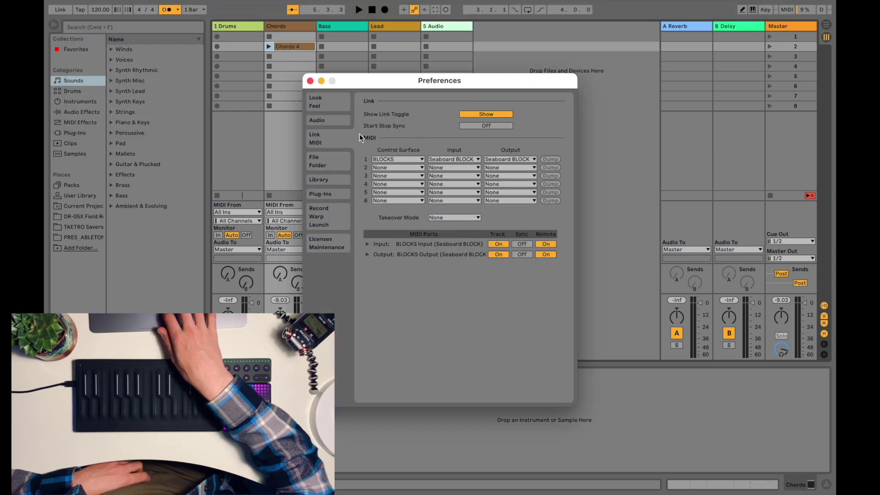
{"action": "left_click", "coordinate": [319, 161]}
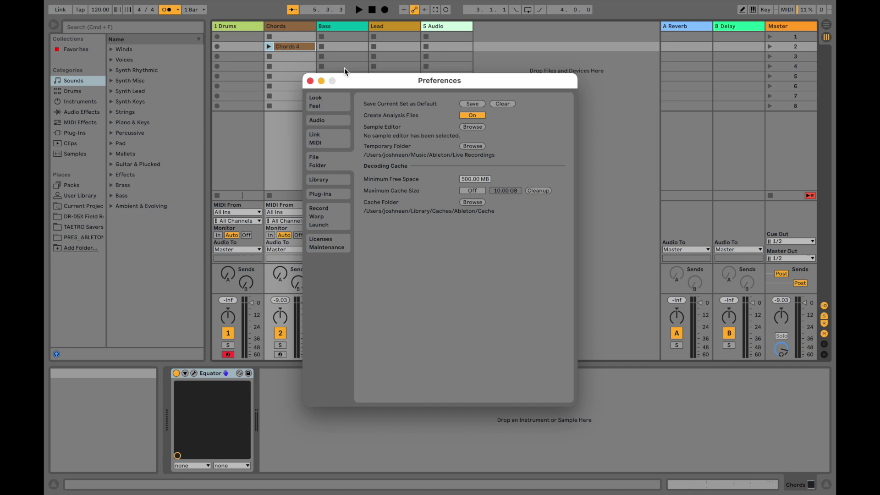
{"action": "left_click", "coordinate": [311, 81]}
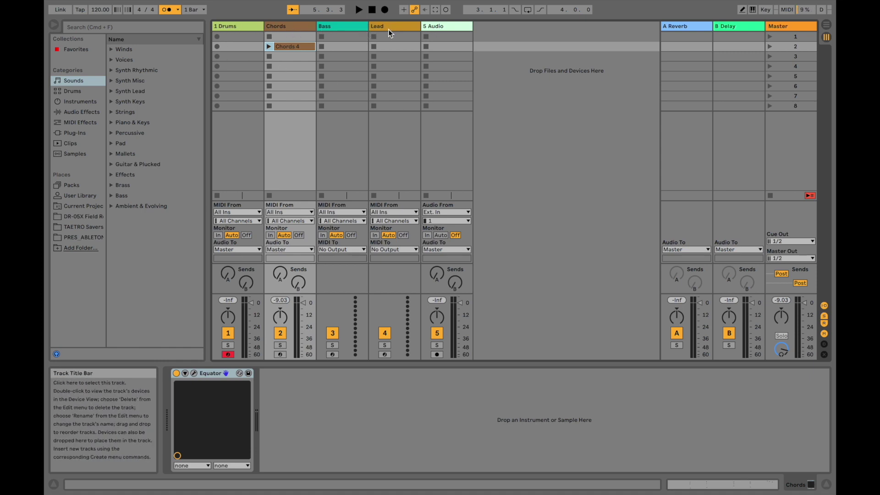
{"action": "left_click", "coordinate": [232, 24]}
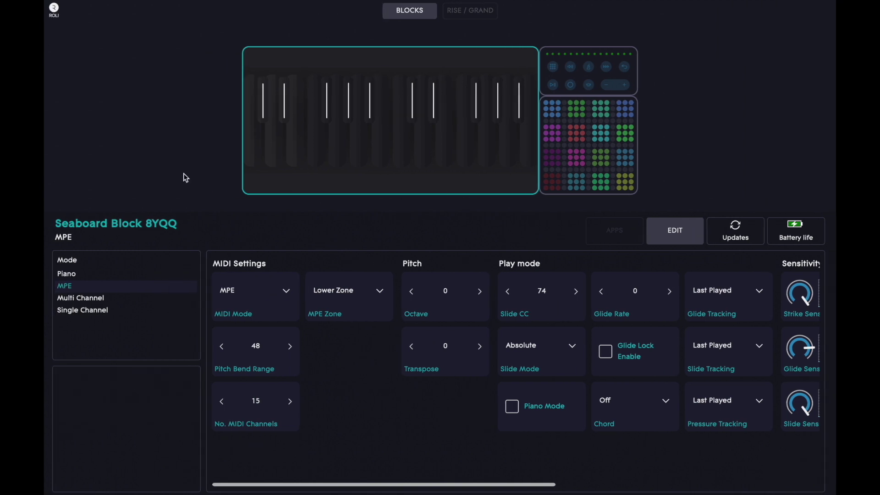
Load Factory Default onto Loop Block V455 and review its green, red and cyan button colours.
{"action": "left_click", "coordinate": [584, 82]}
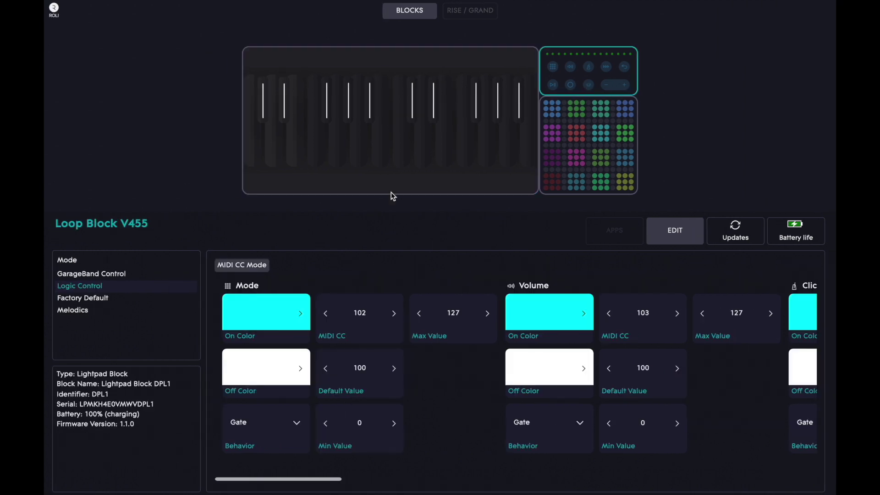
{"action": "left_click", "coordinate": [102, 297]}
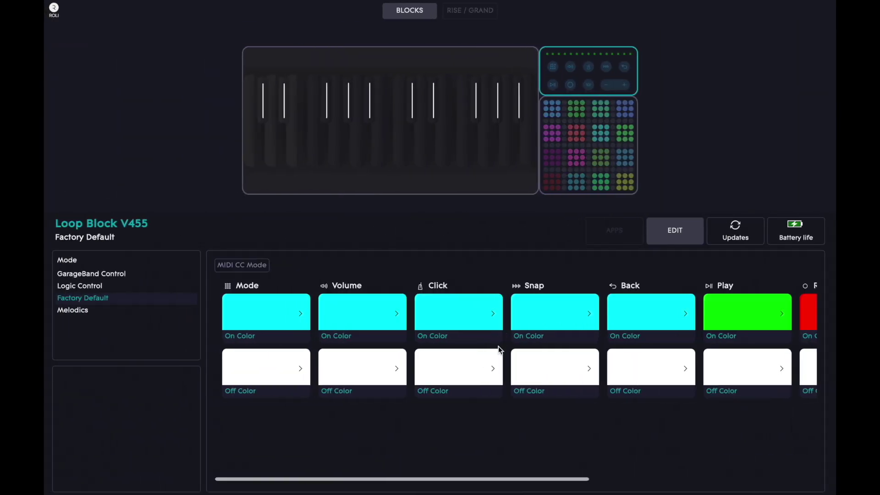
{"action": "scroll", "coordinate": [499, 347], "scroll_direction": "right", "scroll_amount": 10}
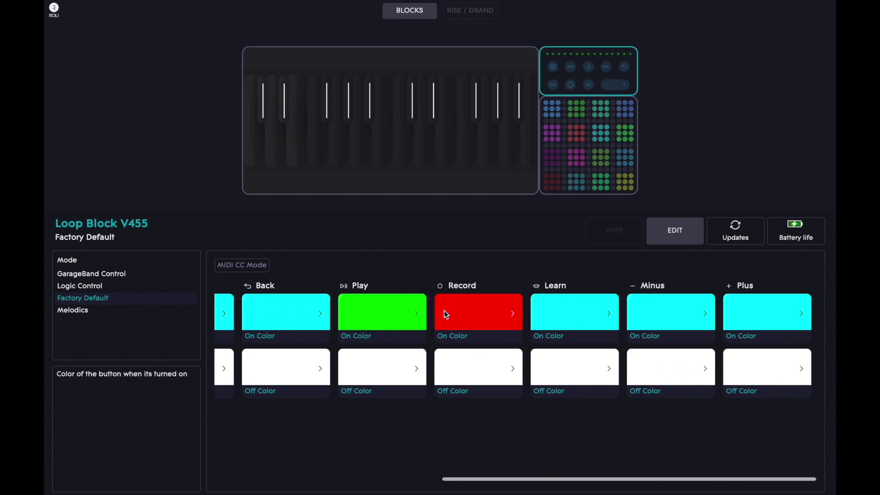
{"action": "scroll", "coordinate": [392, 323], "scroll_direction": "left", "scroll_amount": 10}
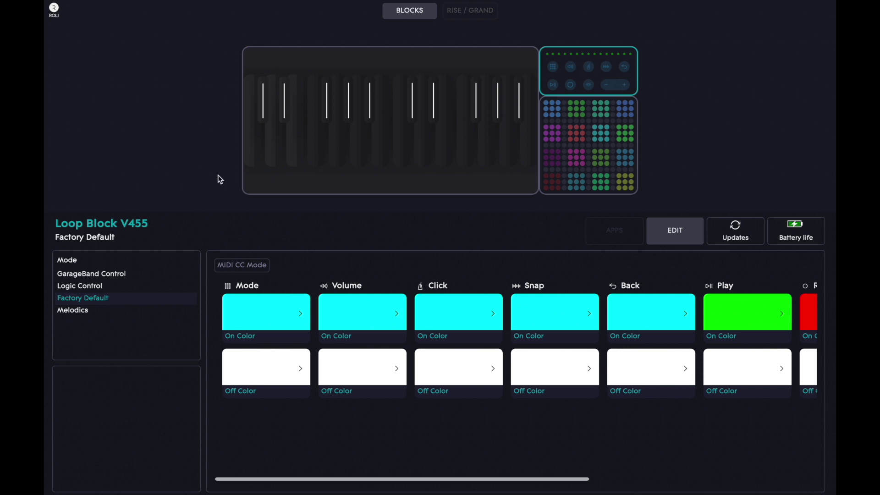
{"action": "mouse_move", "coordinate": [133, 1]}
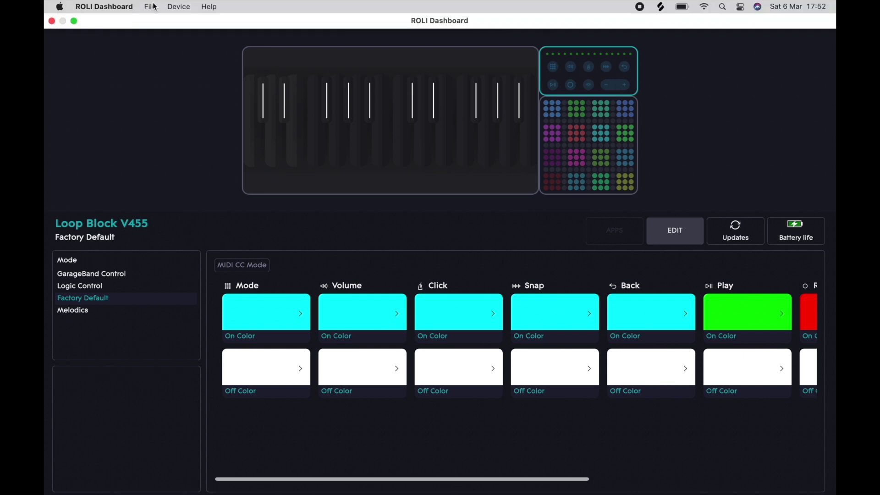
Select the Lightpad Block DPL1 in ROLI Dashboard and bring up the File menu's save options.
{"action": "left_click", "coordinate": [151, 7]}
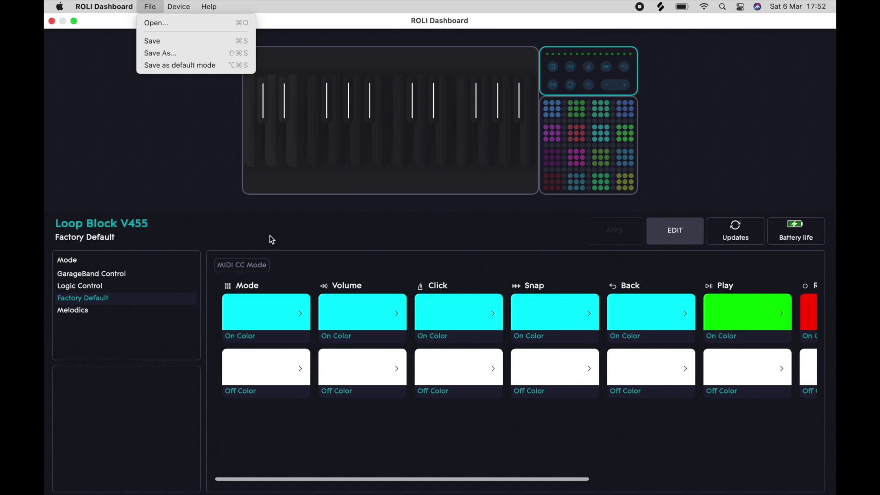
{"action": "left_click", "coordinate": [592, 153]}
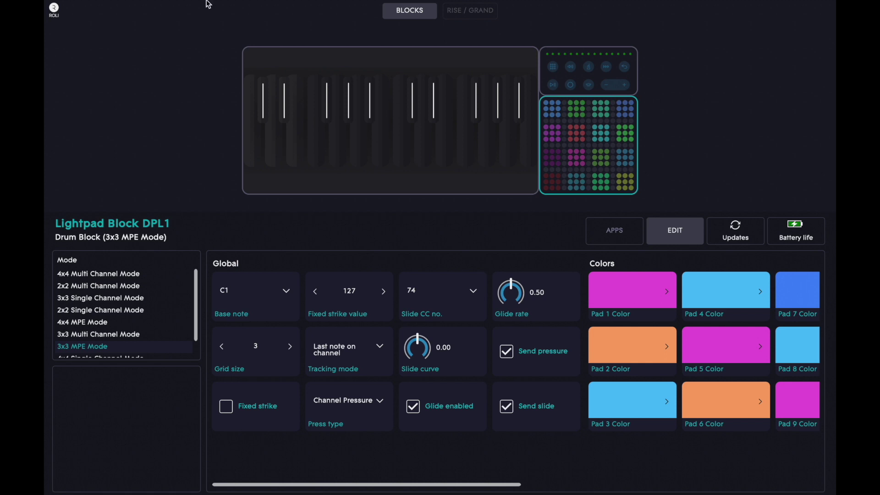
{"action": "mouse_move", "coordinate": [208, 3]}
{"action": "left_click", "coordinate": [149, 7]}
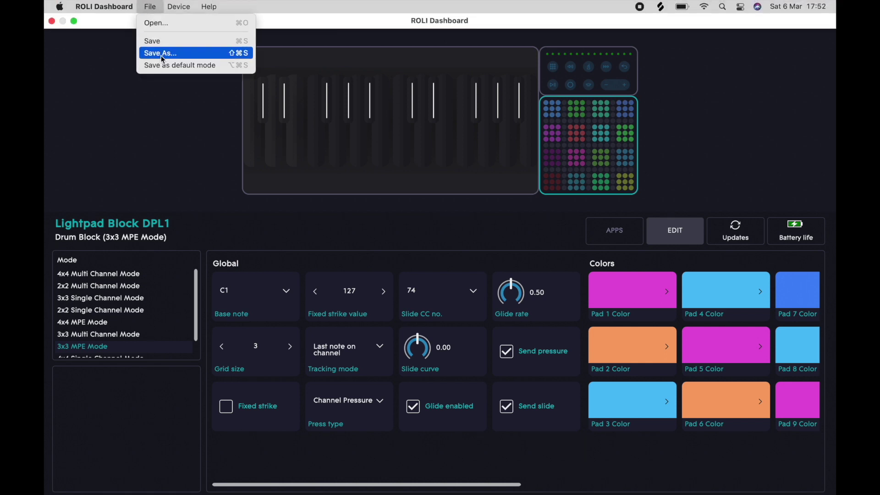